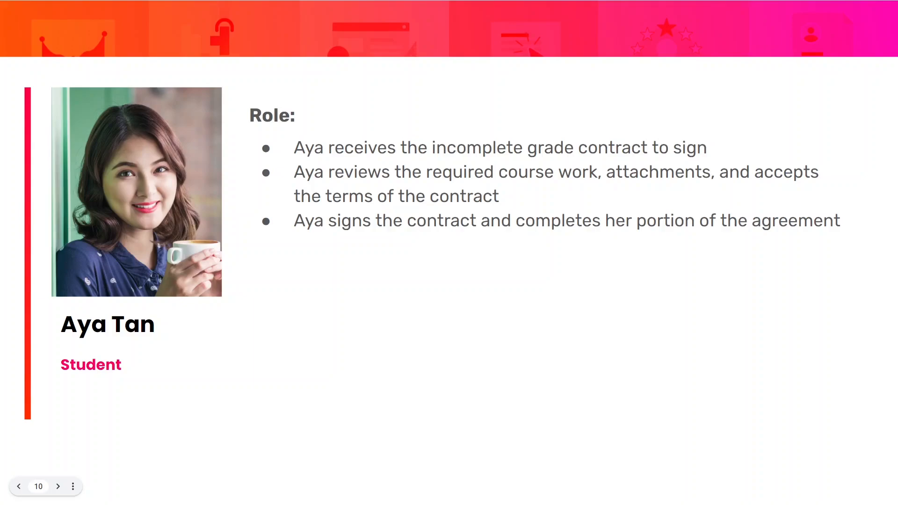
# - Advance the Grade Contract slideshow past slide 10 to the next slide
pyautogui.press('Right')
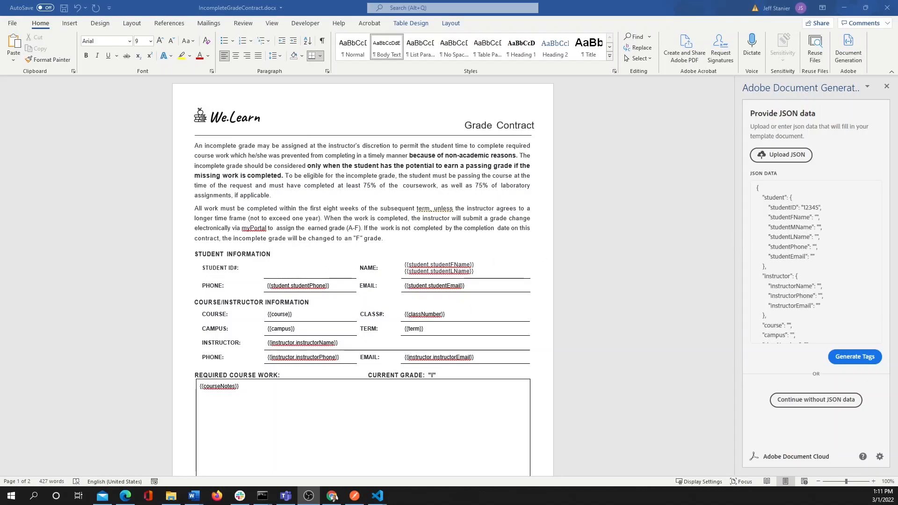
# - Fill the Student ID field with the {{student.studentID}} tag, then show the Adobe Sign tags
pyautogui.click(866, 360)
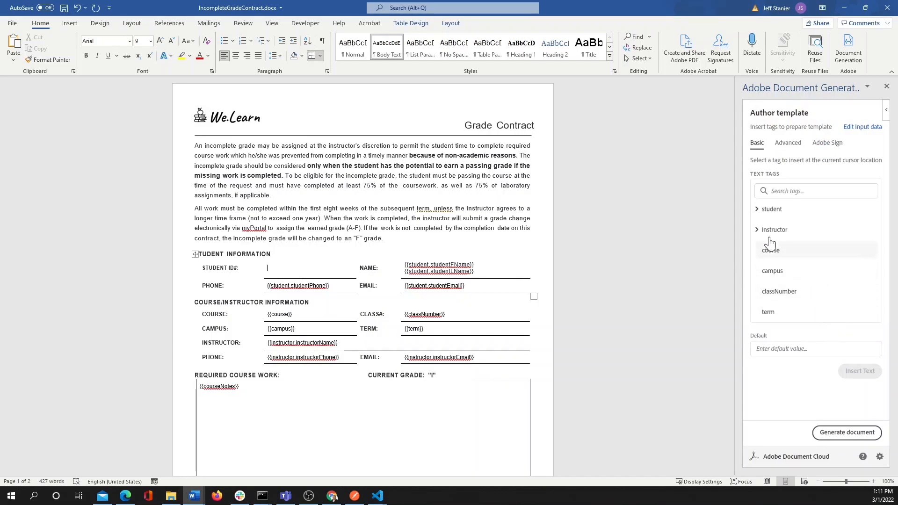
pyautogui.click(757, 210)
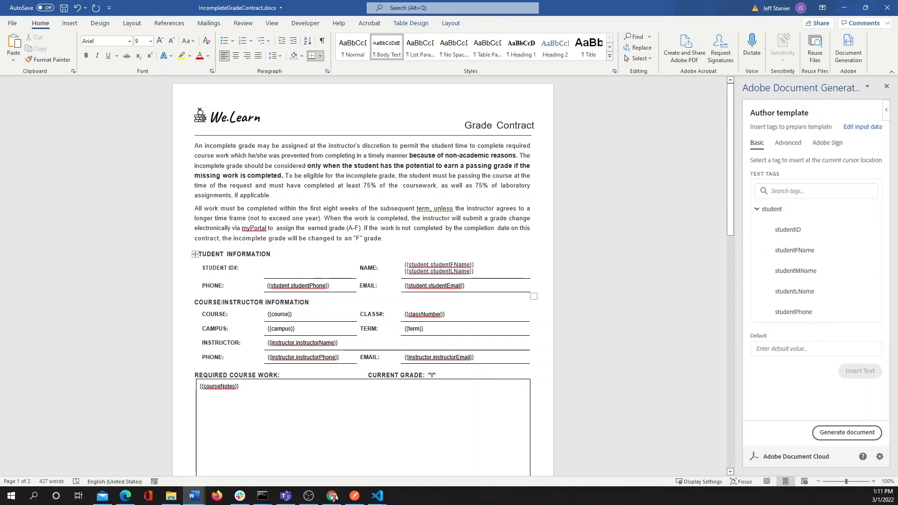
pyautogui.click(800, 233)
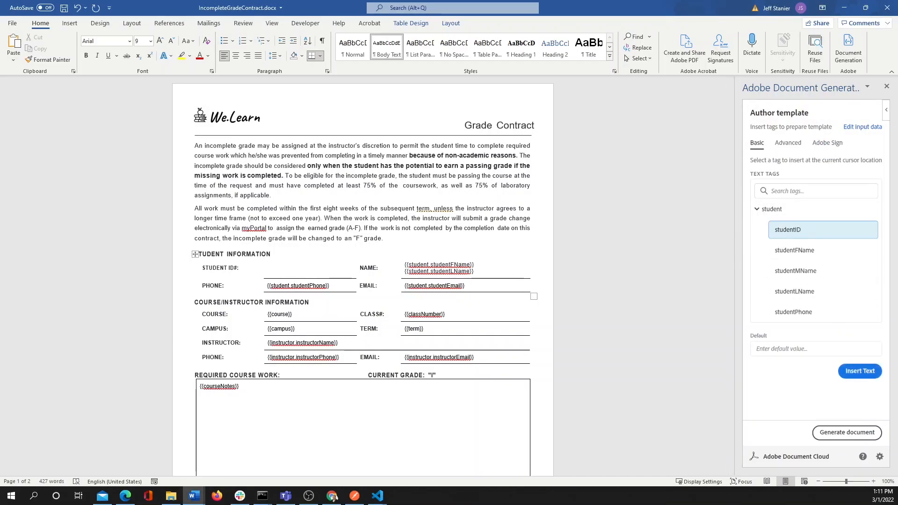
pyautogui.click(855, 372)
pyautogui.click(824, 156)
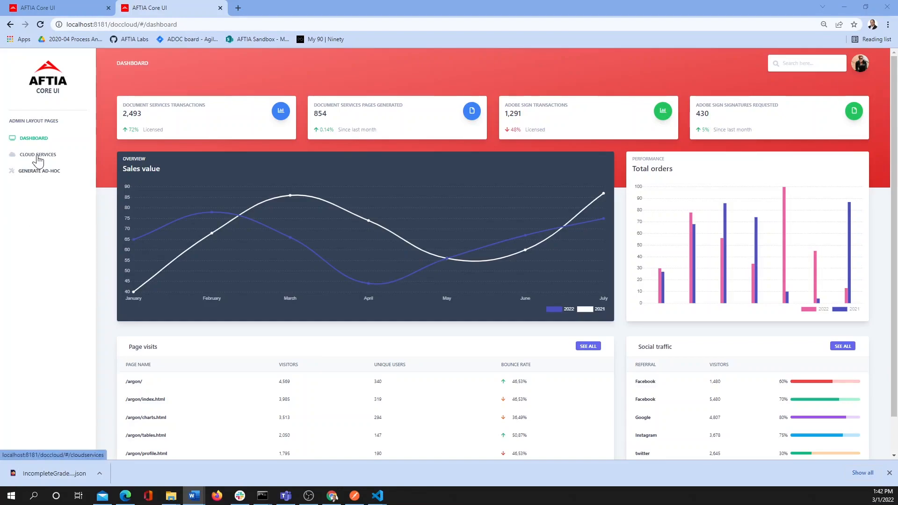
# - Generate the contract from IncompleteGradeContractdata.json and IncompleteGradeContract.docx in the PowerAutomate repository
pyautogui.click(38, 156)
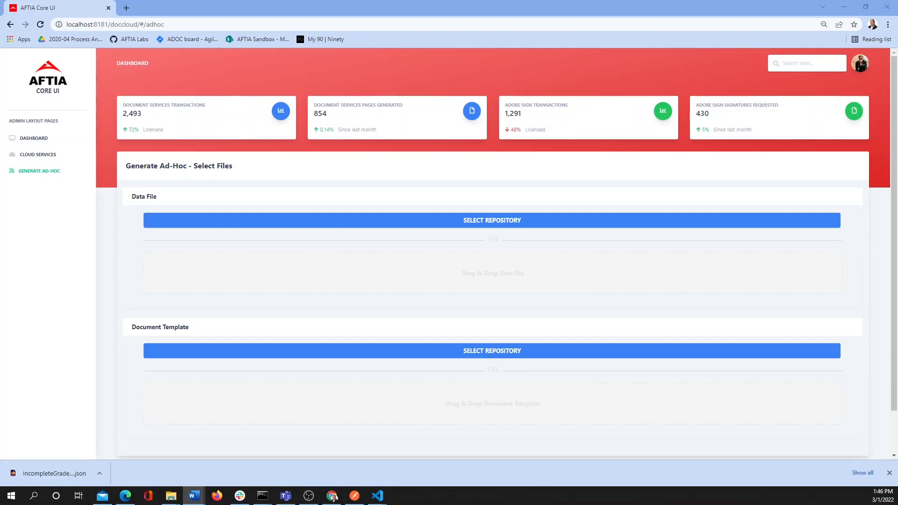
pyautogui.click(453, 221)
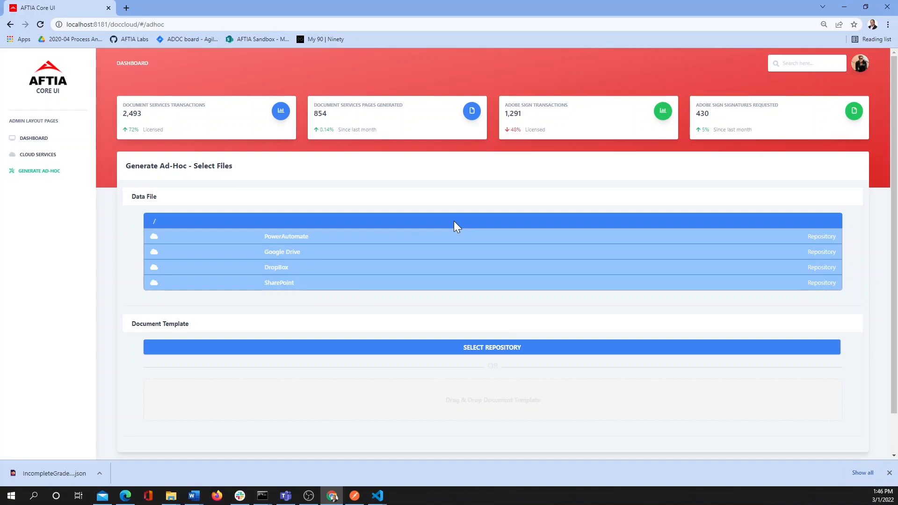
pyautogui.click(449, 241)
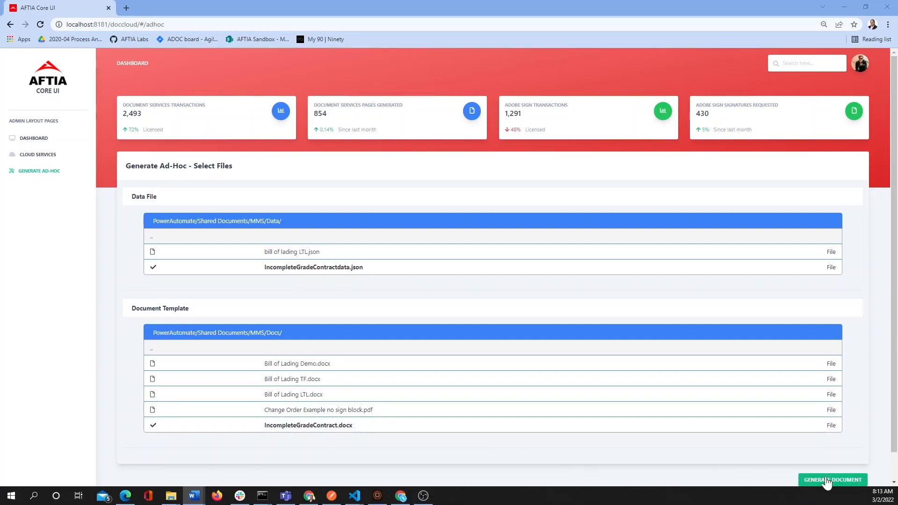
pyautogui.click(826, 482)
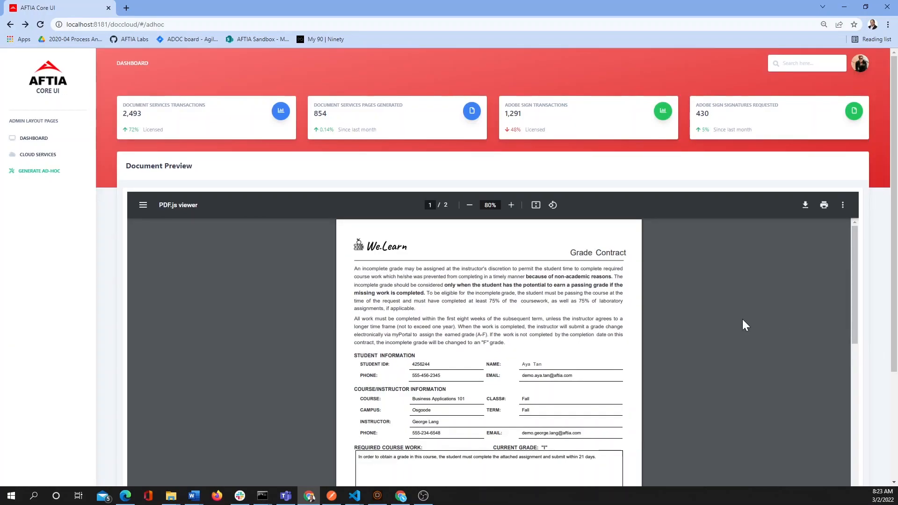
# - Review the generated grade contract PDF preview and send it for signature
pyautogui.scroll(-4, 745, 325)
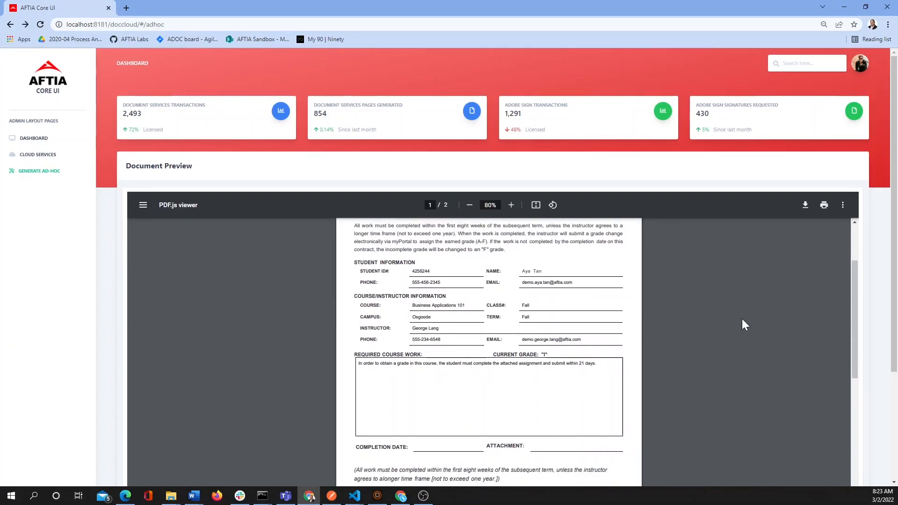
pyautogui.scroll(-6, 745, 325)
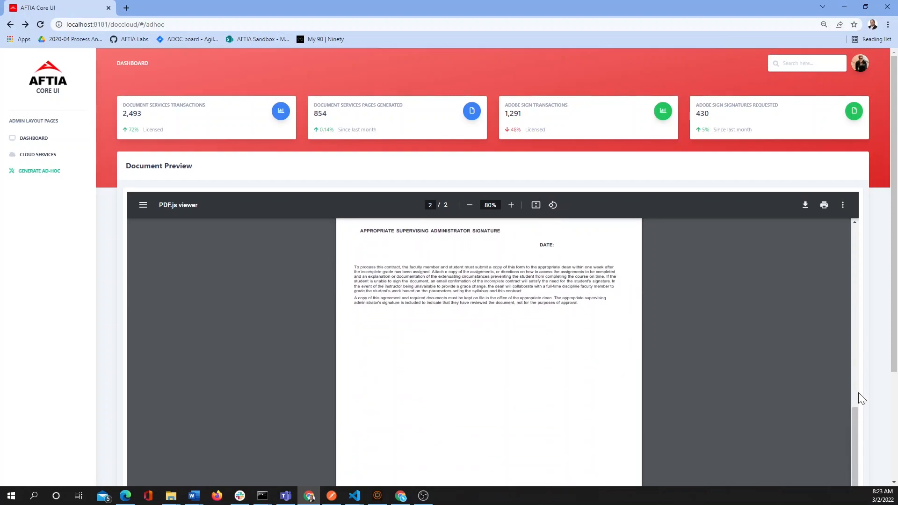
pyautogui.scroll(-3, 862, 395)
pyautogui.click(833, 450)
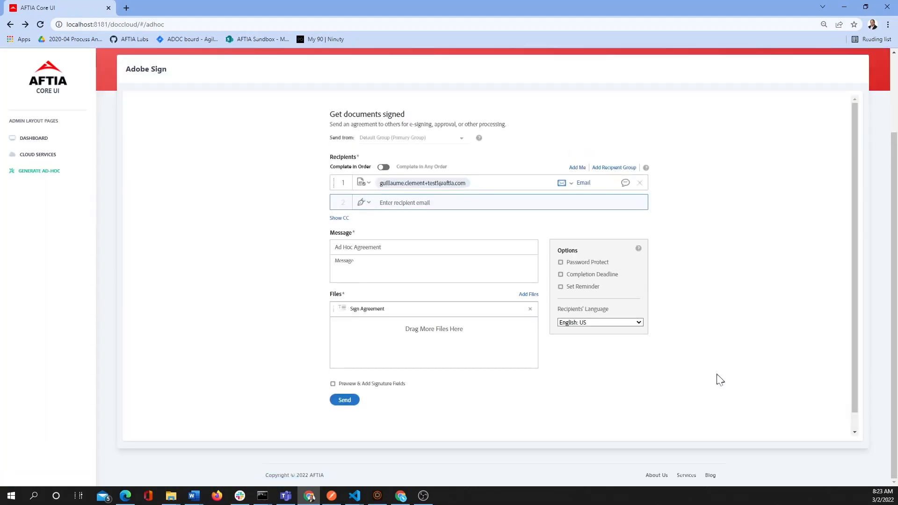
# - Make yourself the first signer and add the second and third recipients' e-mail addresses
pyautogui.click(487, 186)
pyautogui.press('BackSpace')
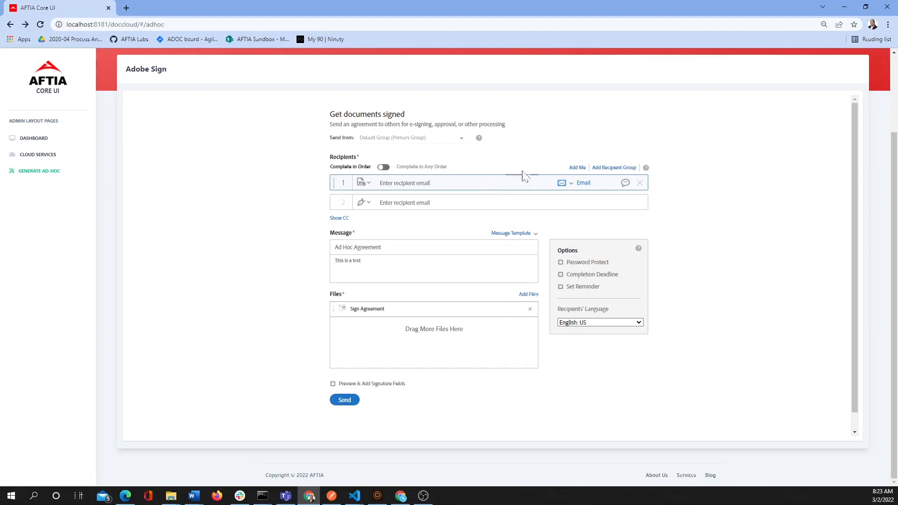
pyautogui.click(578, 167)
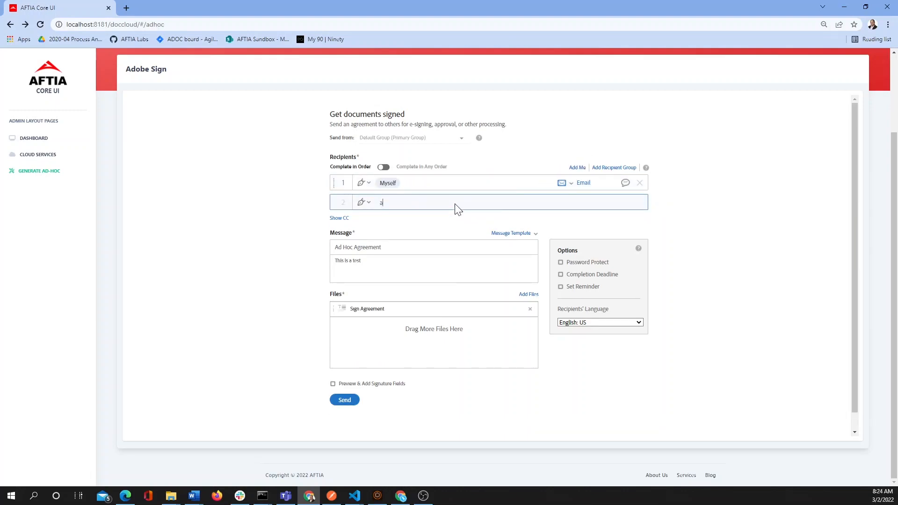
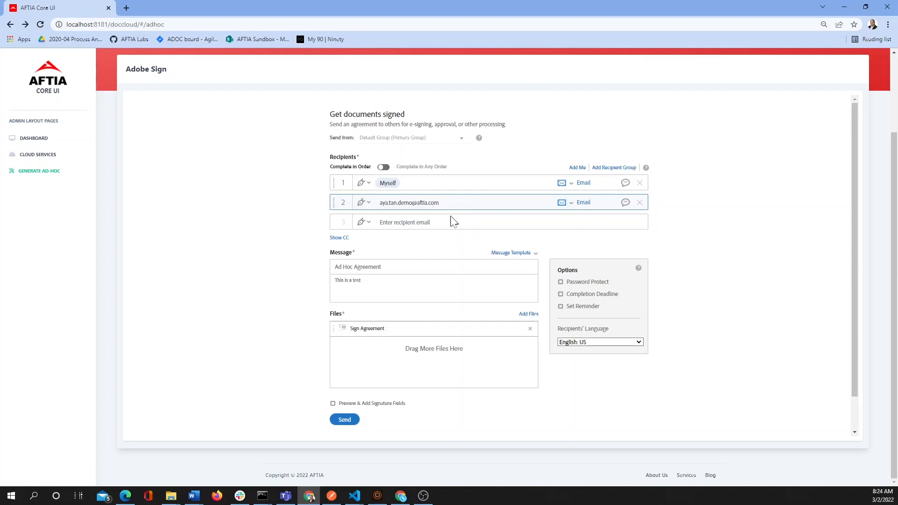
pyautogui.click(451, 222)
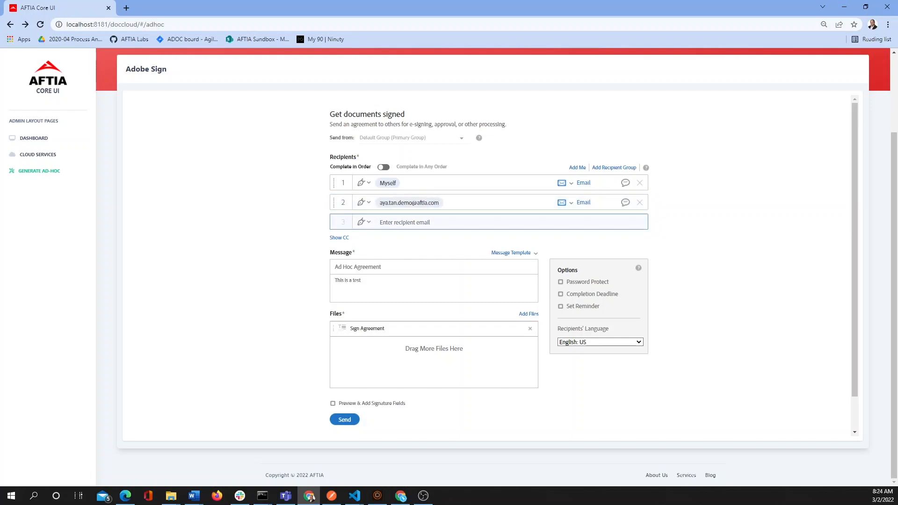
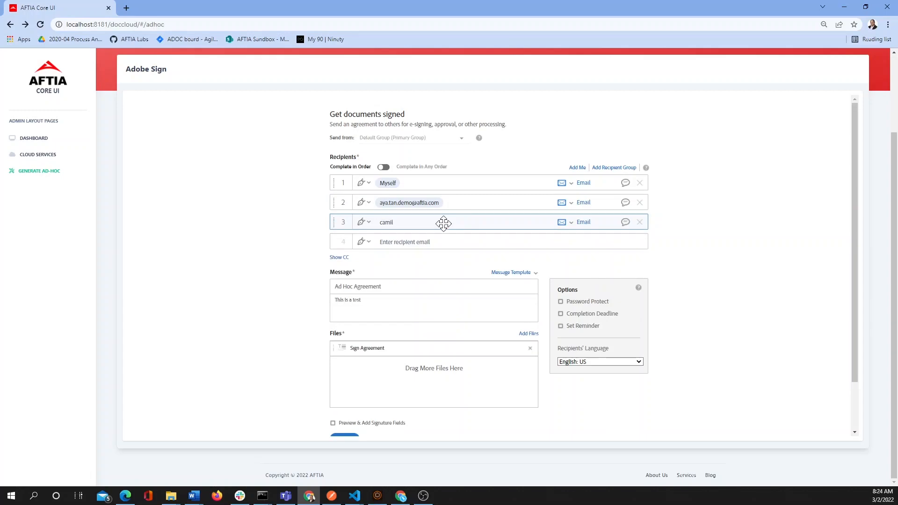
pyautogui.click(501, 267)
# - Apply the iGrade message template and send the agreement
pyautogui.click(502, 274)
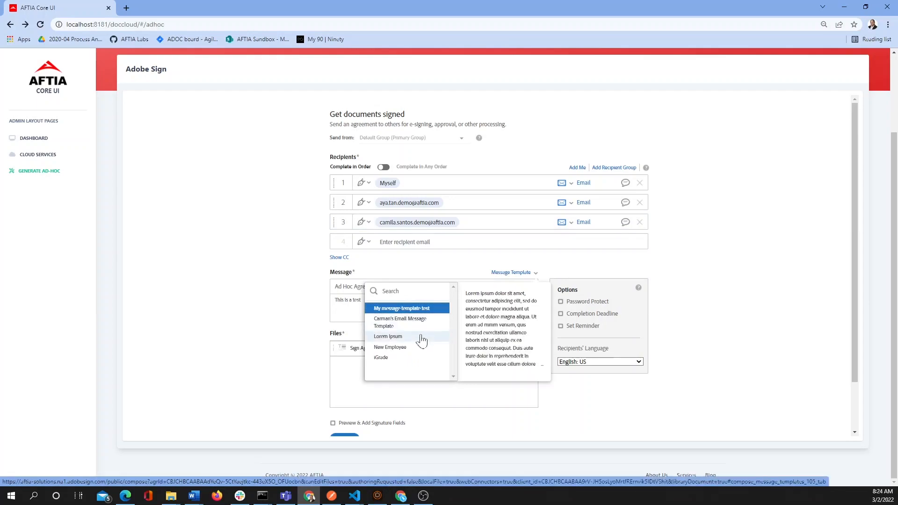
pyautogui.click(414, 359)
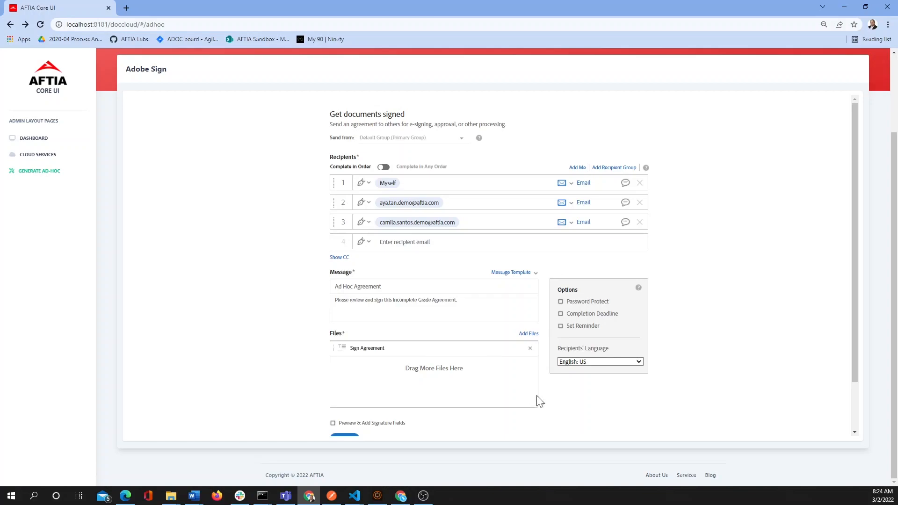
pyautogui.scroll(-2, 588, 411)
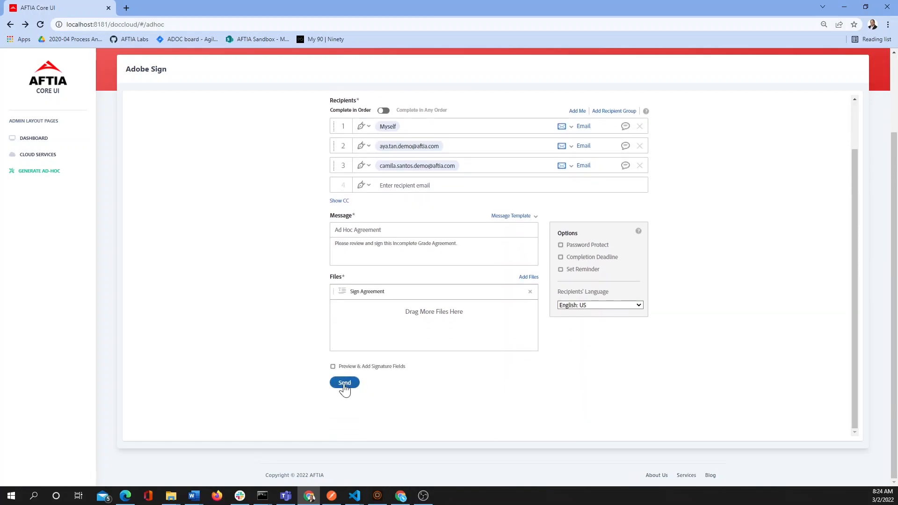
pyautogui.click(344, 383)
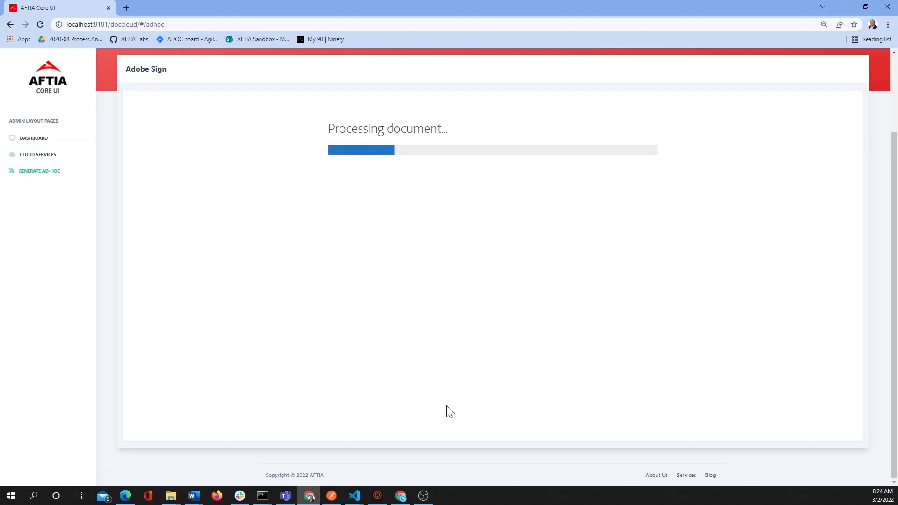
# - Enter March 3, 2022 as the agreement's completion date
pyautogui.click(417, 498)
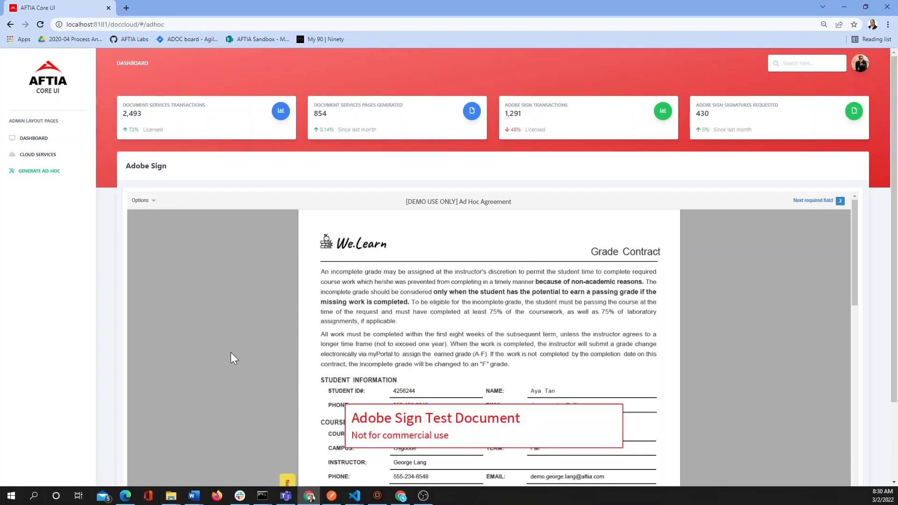
pyautogui.scroll(-4, 232, 359)
pyautogui.click(403, 424)
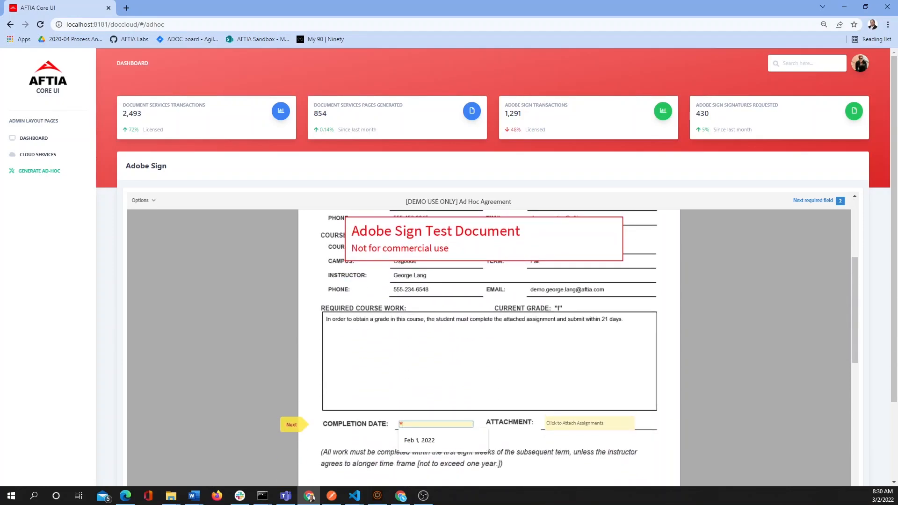
pyautogui.write('March 3, 20022')
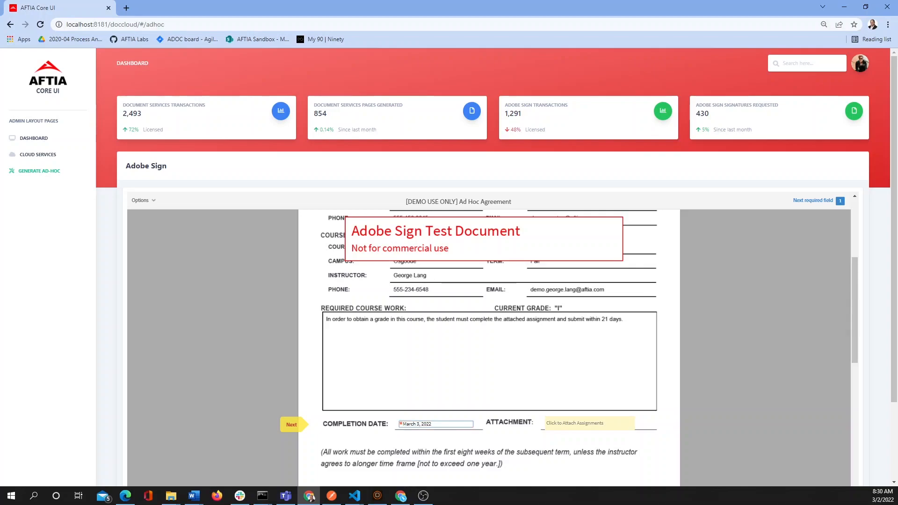
# - Attach We_Learn Business Applications Assignment.pdf from the C:\Assignment folder to the contract
pyautogui.click(590, 430)
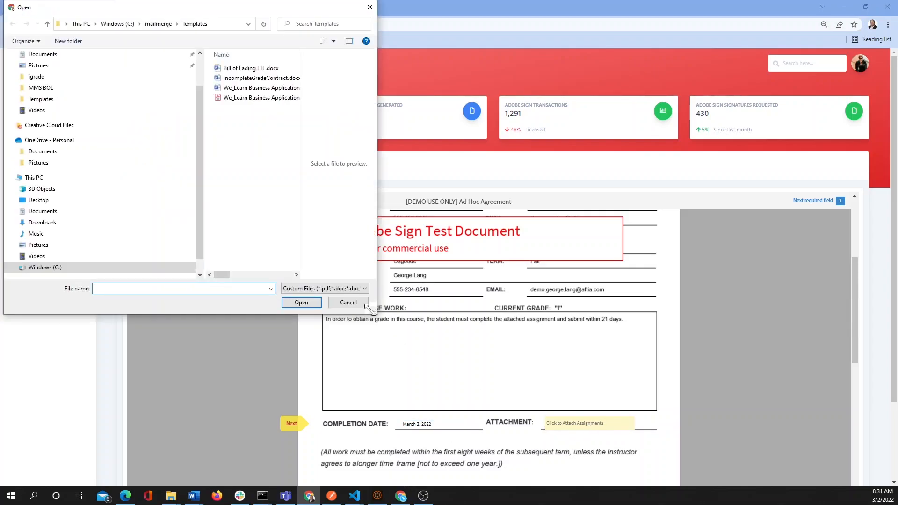
pyautogui.click(47, 268)
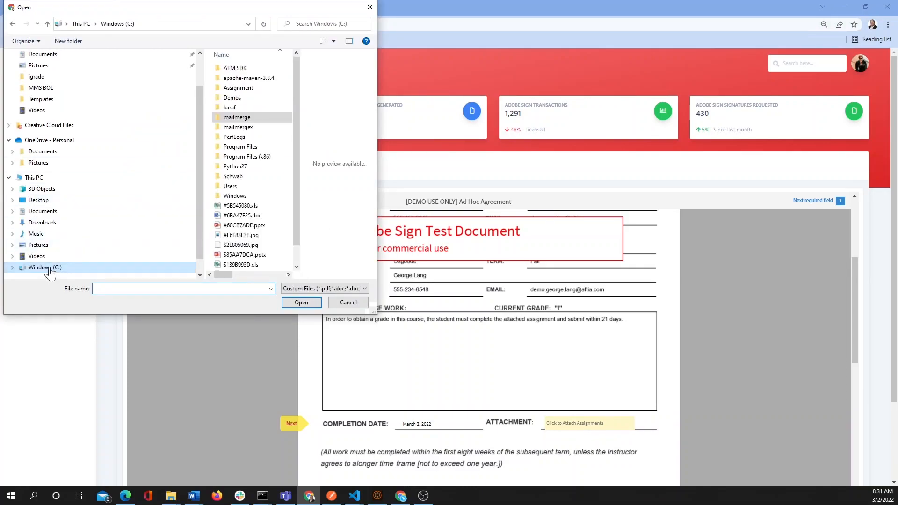
pyautogui.doubleClick(251, 89)
pyautogui.click(255, 69)
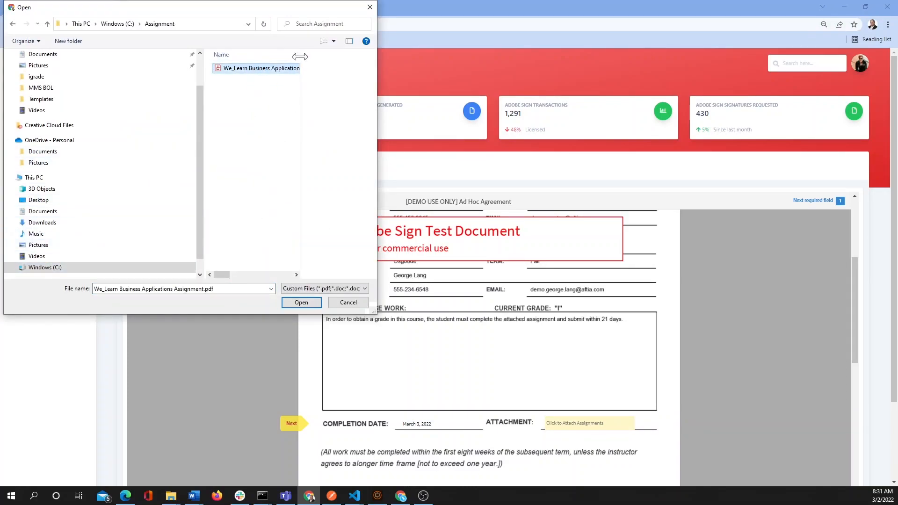
pyautogui.click(288, 300)
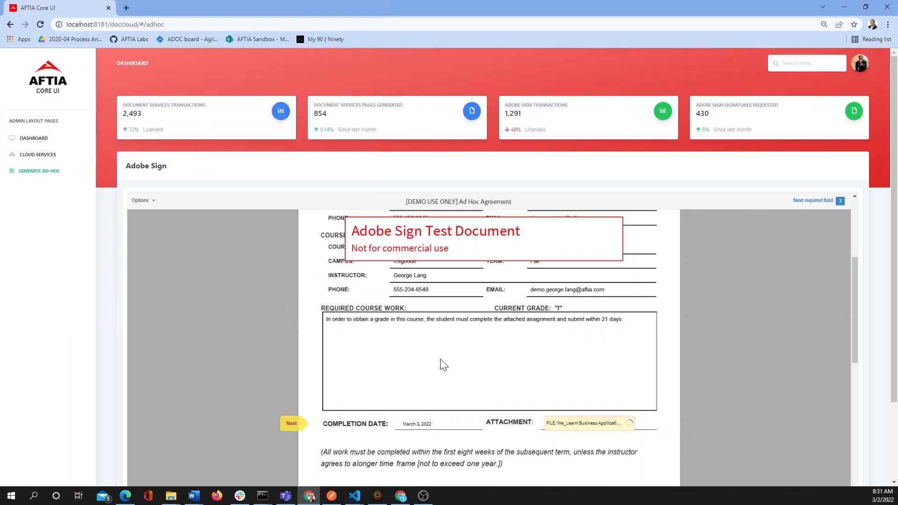
# - Sign the contract with the professor's typed name and submit it
pyautogui.scroll(-3, 476, 449)
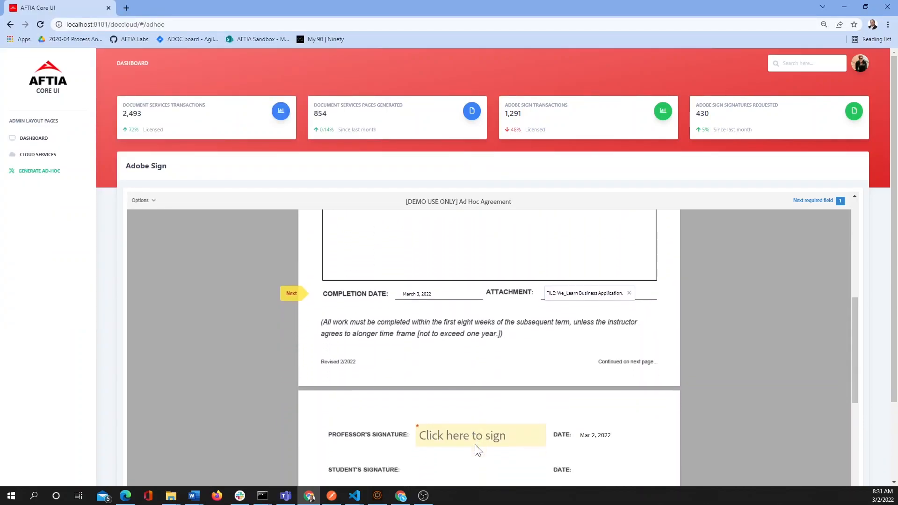
pyautogui.click(478, 430)
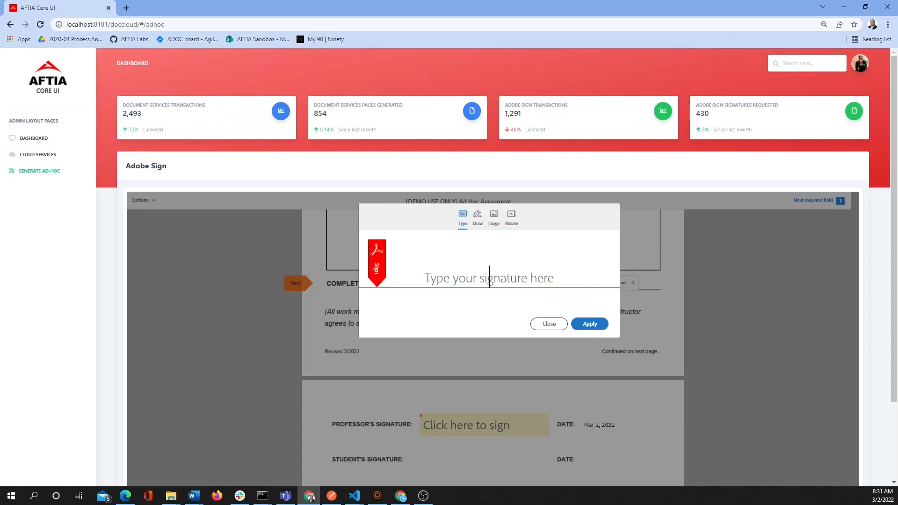
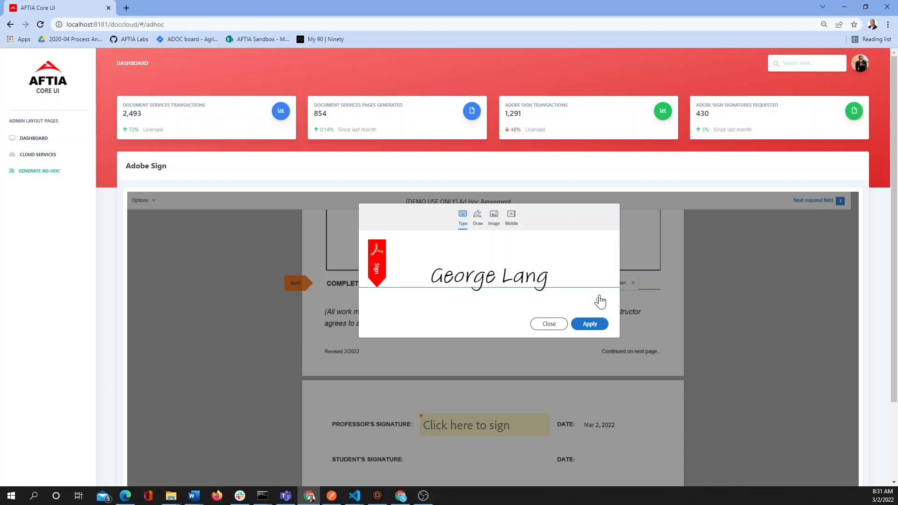
pyautogui.click(590, 324)
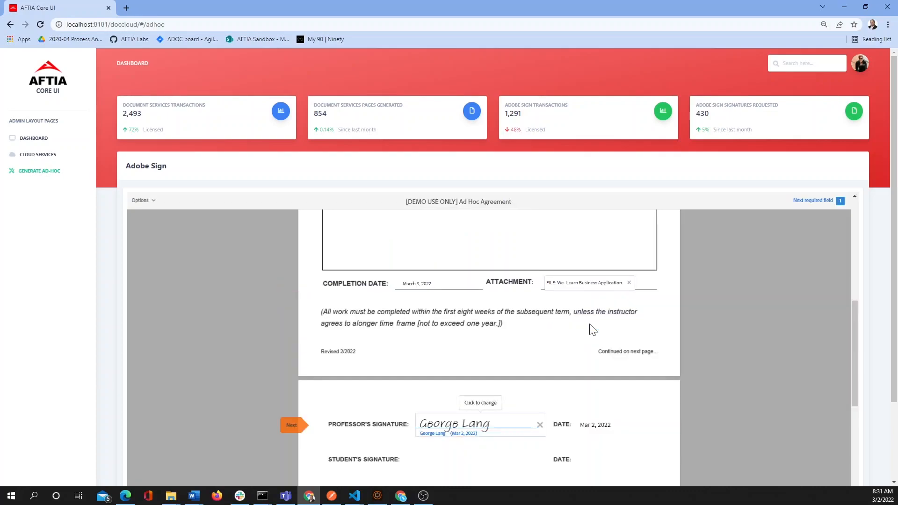
pyautogui.scroll(-4, 596, 412)
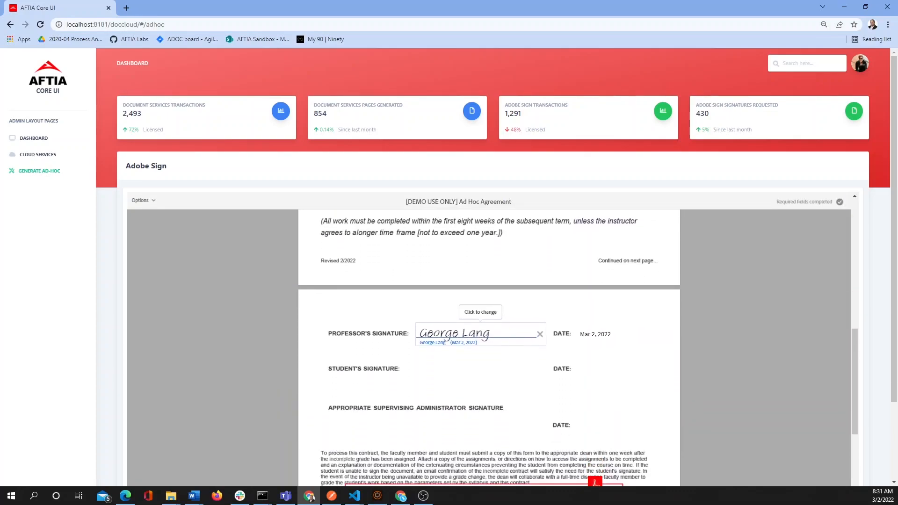
pyautogui.scroll(-6, 601, 429)
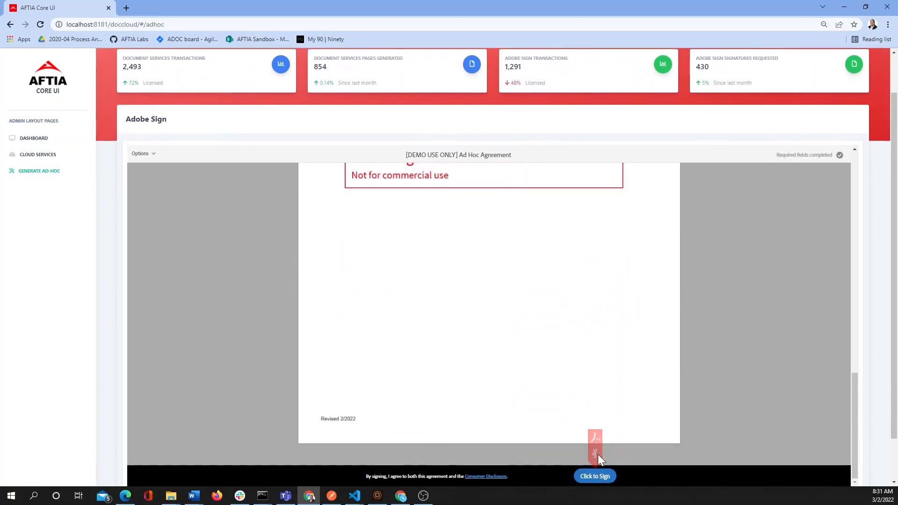
pyautogui.click(595, 476)
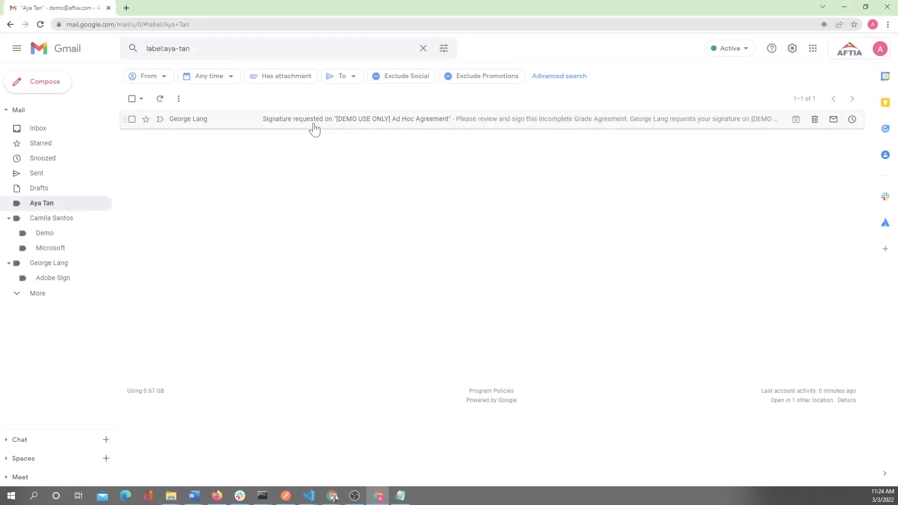
# - Open the student's signature-request e-mail and launch its Review and sign page
pyautogui.click(312, 120)
pyautogui.click(491, 270)
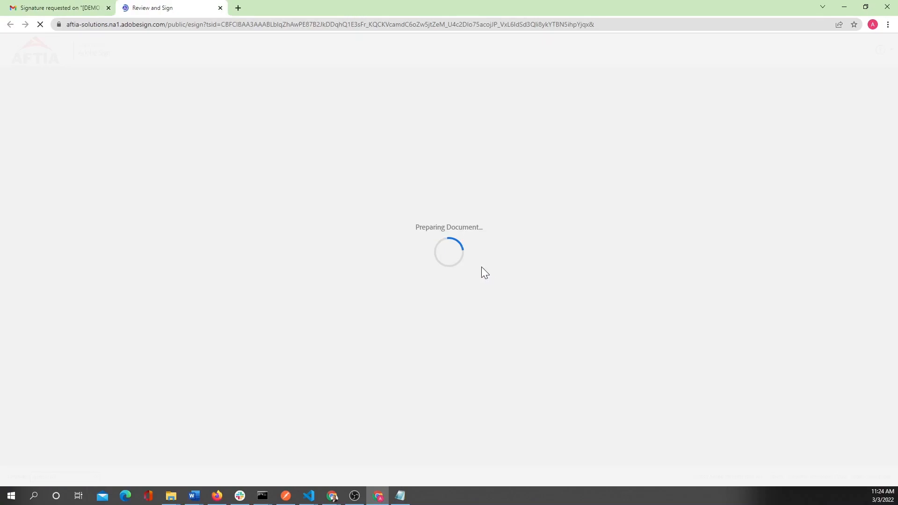
# - Scroll through the three pages of the contract and attached assignment
pyautogui.scroll(-10, 544, 297)
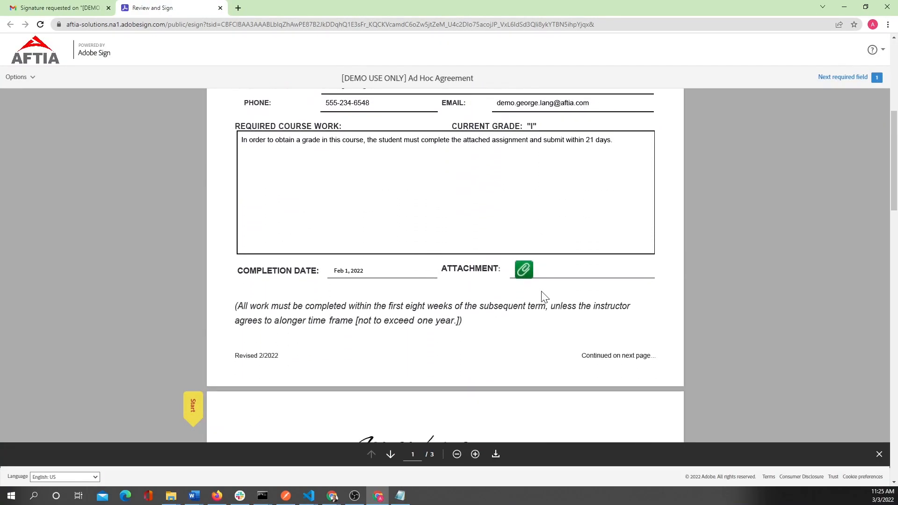
pyautogui.scroll(-10, 544, 297)
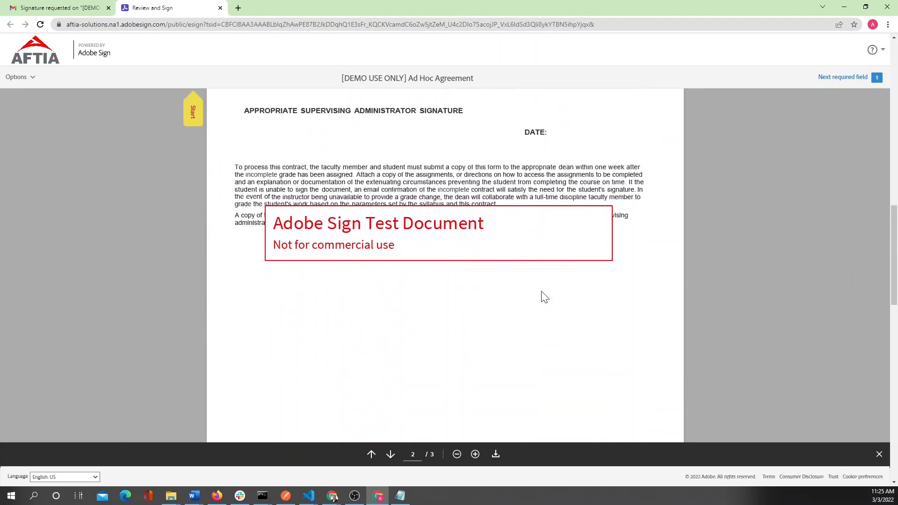
pyautogui.scroll(-8, 544, 297)
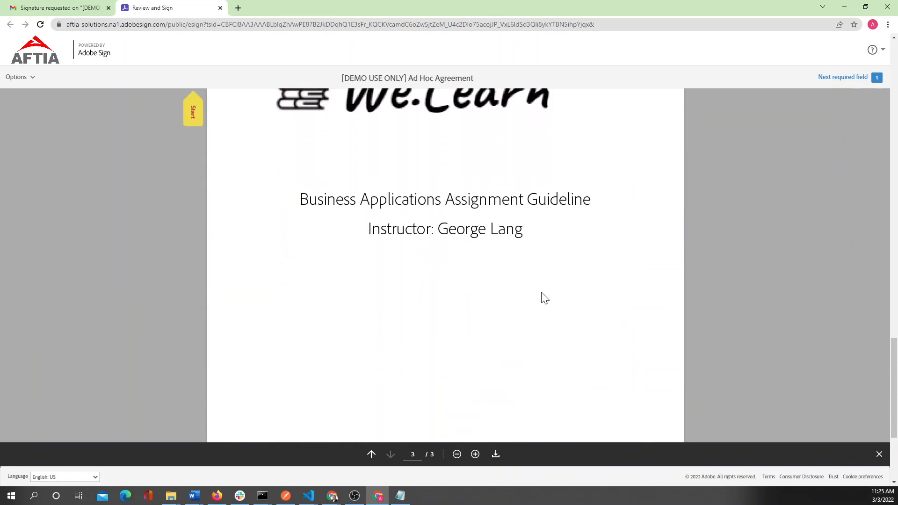
pyautogui.scroll(8, 544, 298)
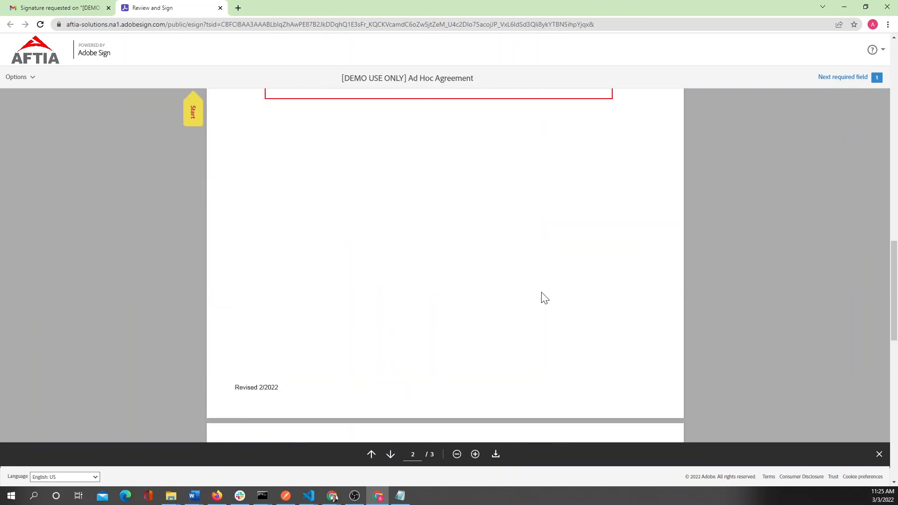
pyautogui.scroll(5, 537, 303)
# - Sign the student line with the student's typed name and submit the agreement
pyautogui.click(444, 203)
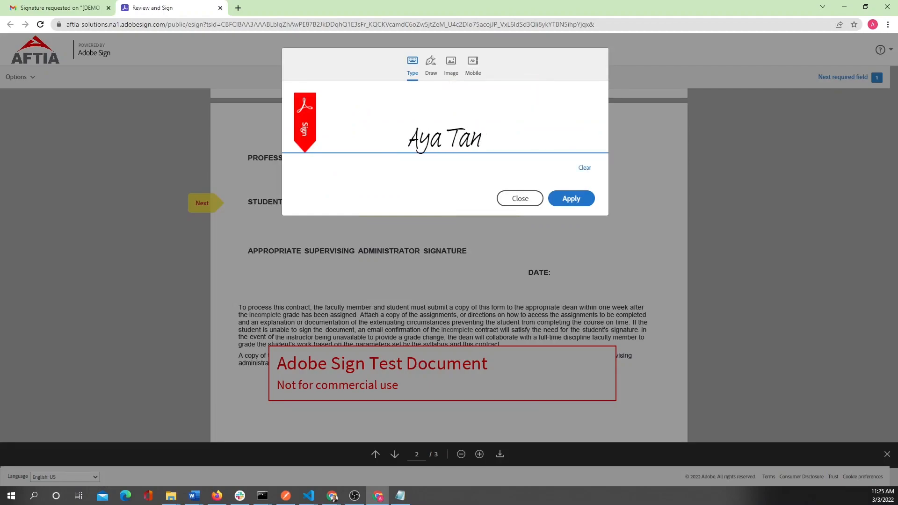
pyautogui.click(571, 199)
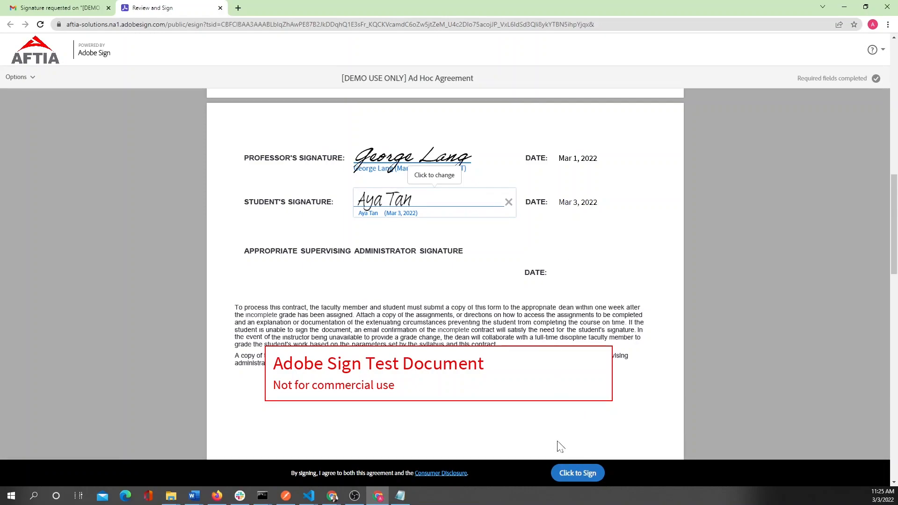
pyautogui.click(576, 473)
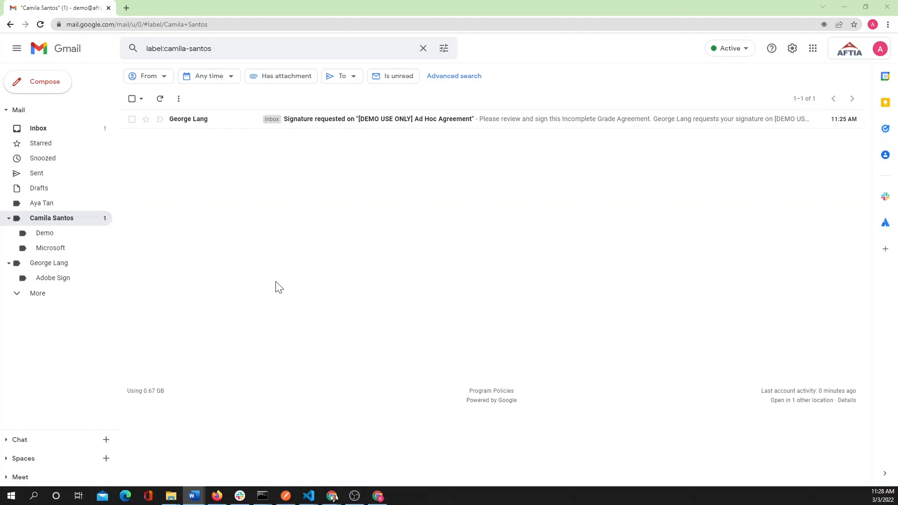
# - Open the administrator's Ad Hoc Agreement signature-request email and launch its Review and sign page
pyautogui.click(297, 121)
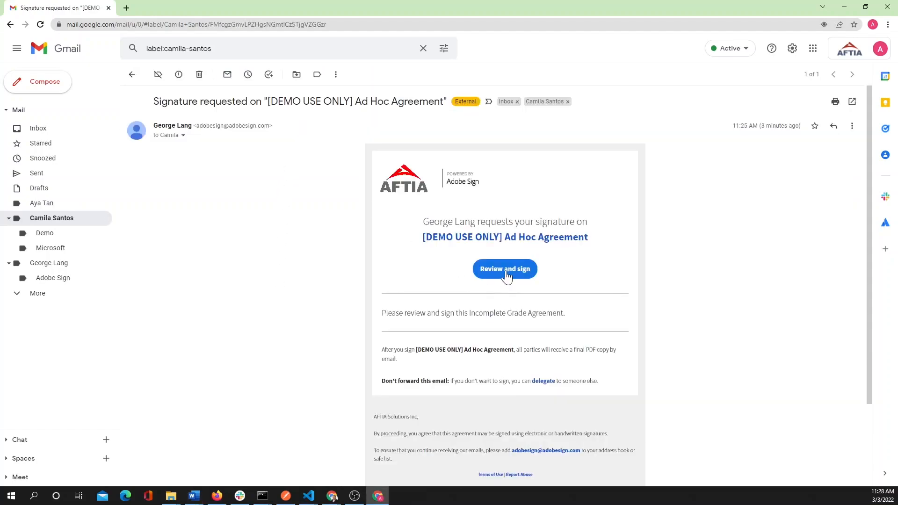
pyautogui.click(505, 270)
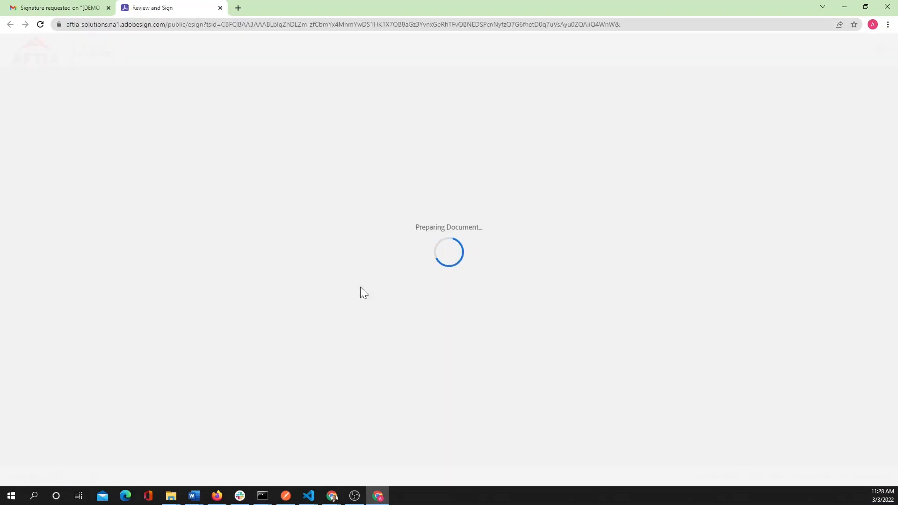
# - Apply the administrator's typed signature on page 2 and submit with Click to Sign
pyautogui.scroll(-10, 362, 292)
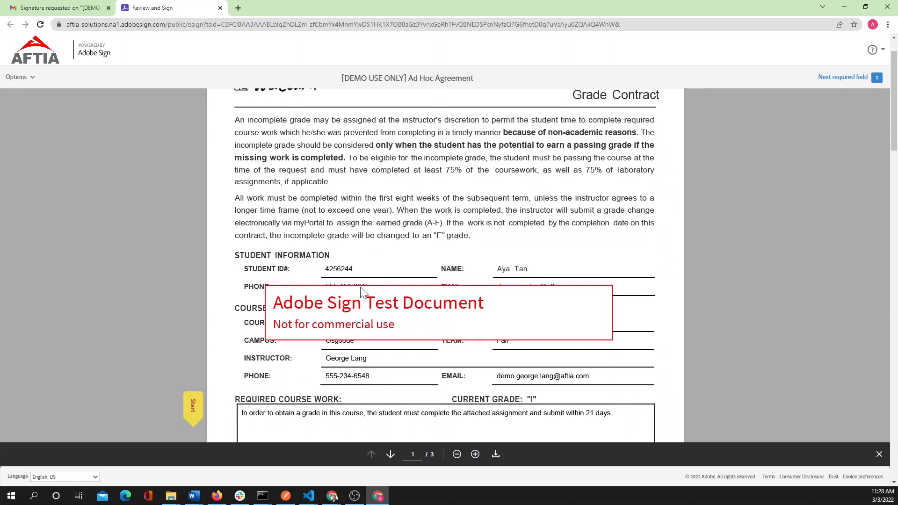
pyautogui.scroll(-2, 359, 295)
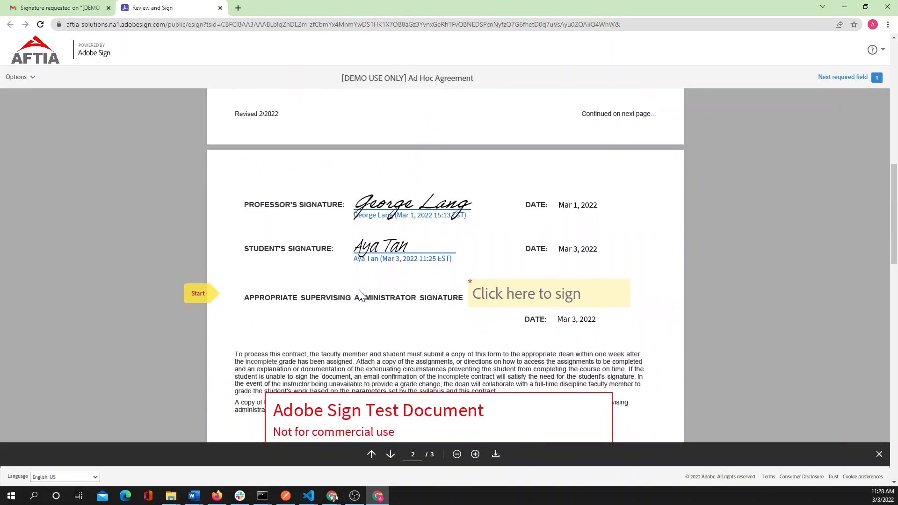
pyautogui.click(528, 299)
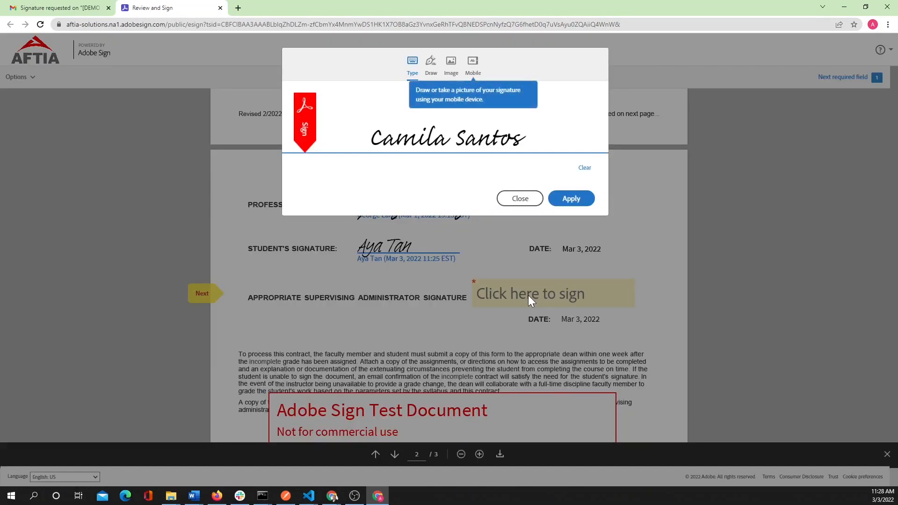
pyautogui.click(567, 199)
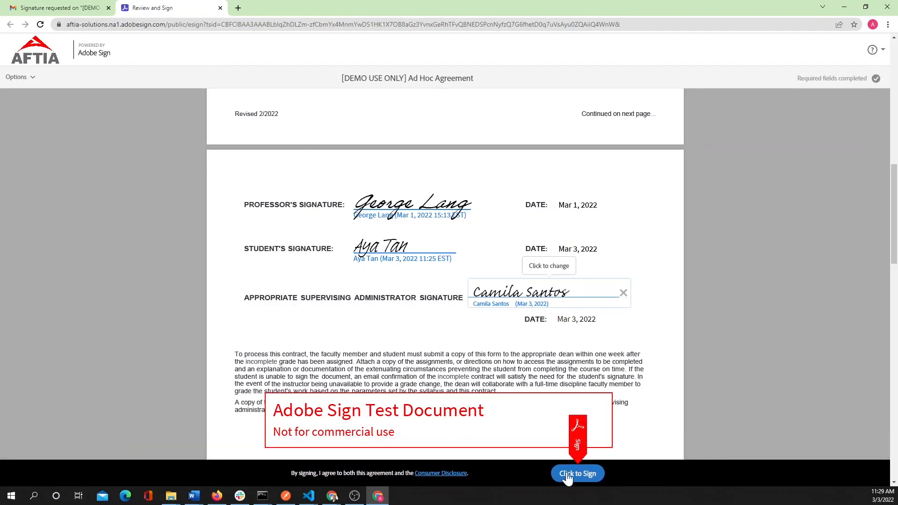
pyautogui.click(568, 472)
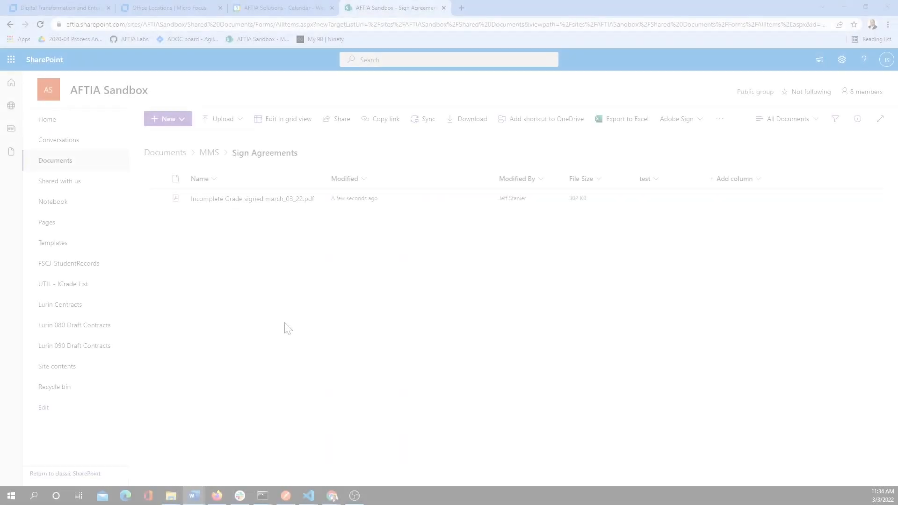